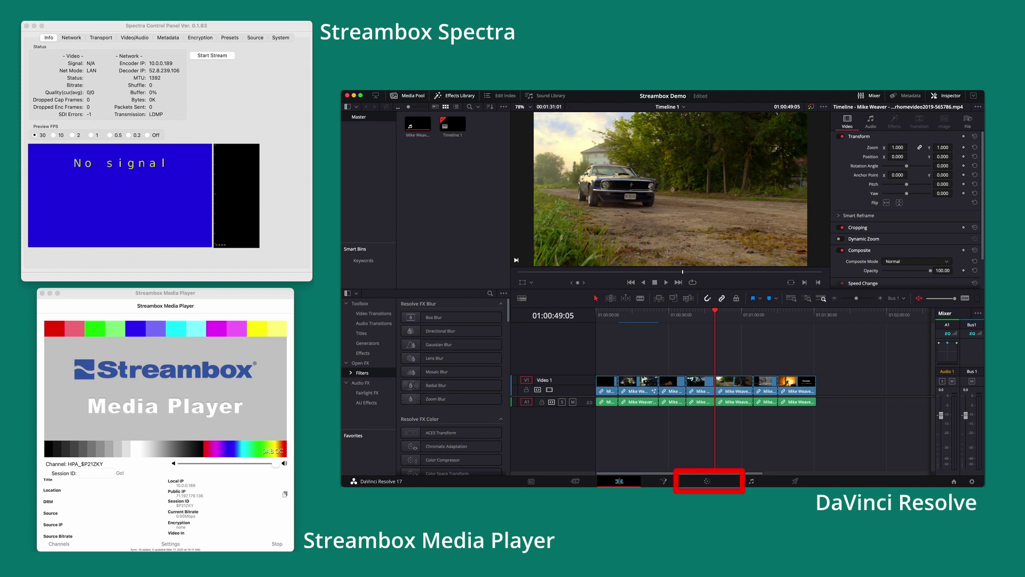
Open the Color page and set the node editor dropdown to Timeline
left_click(702, 483)
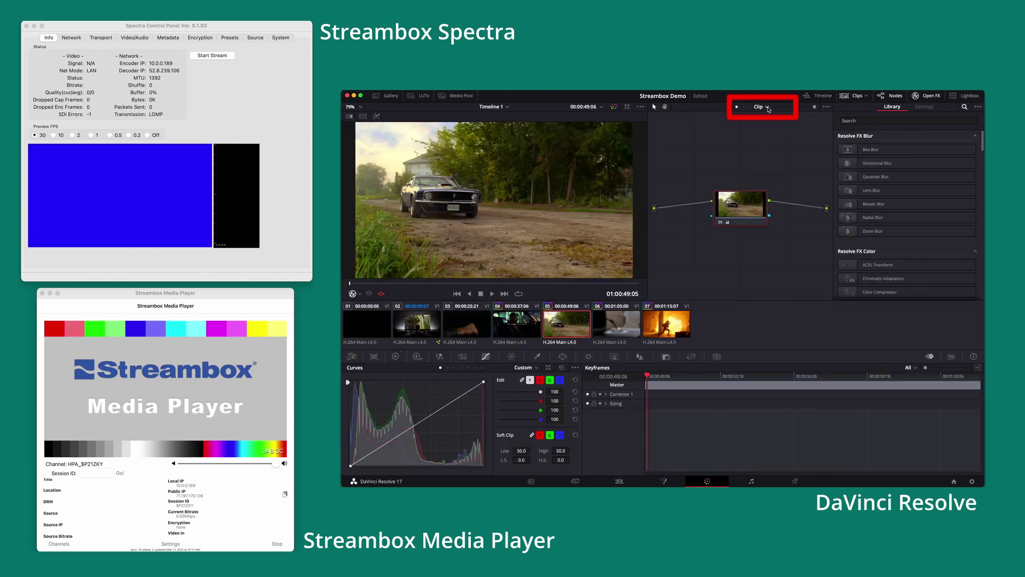
left_click(765, 107)
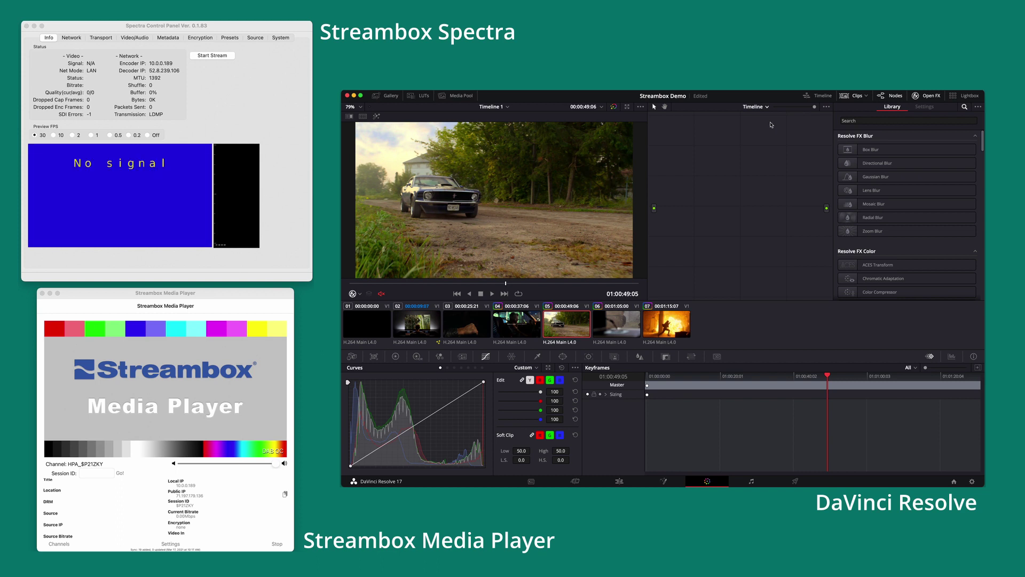
left_click_drag(983, 138, 982, 199)
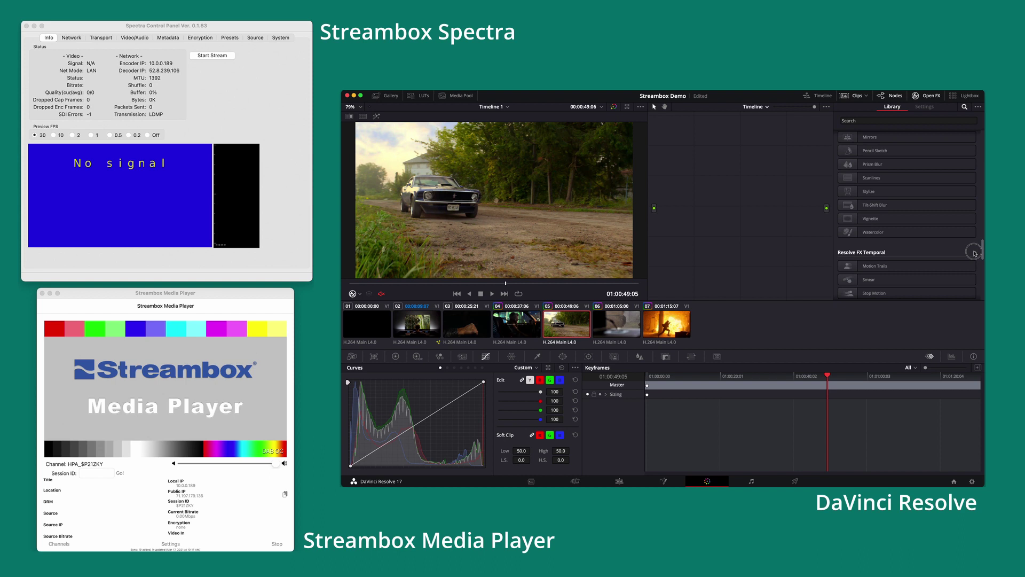
left_click_drag(981, 199, 981, 293)
Drag the Spectra OpenFX effect into the timeline node graph
left_click(870, 287)
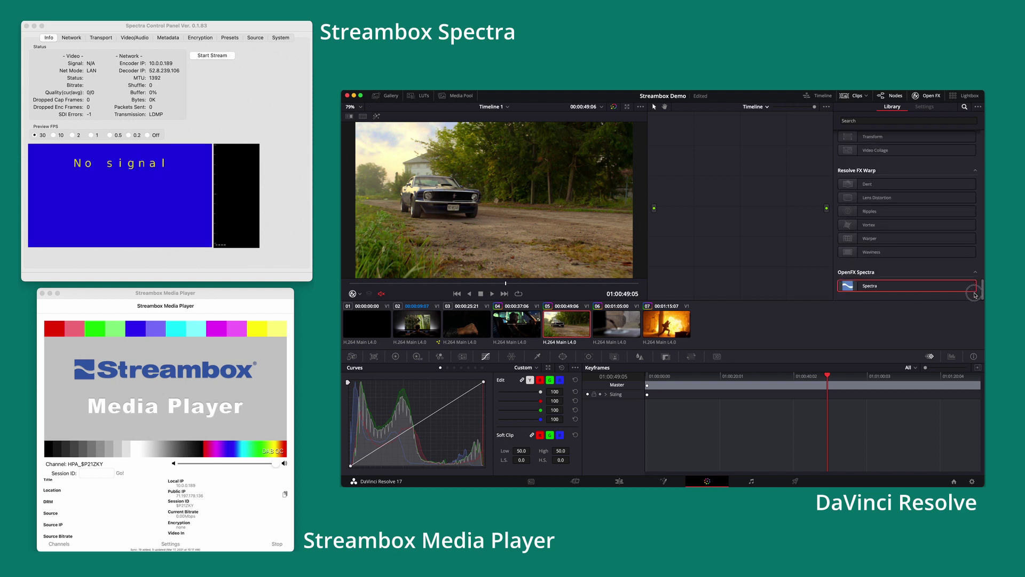
left_click_drag(870, 296, 718, 215)
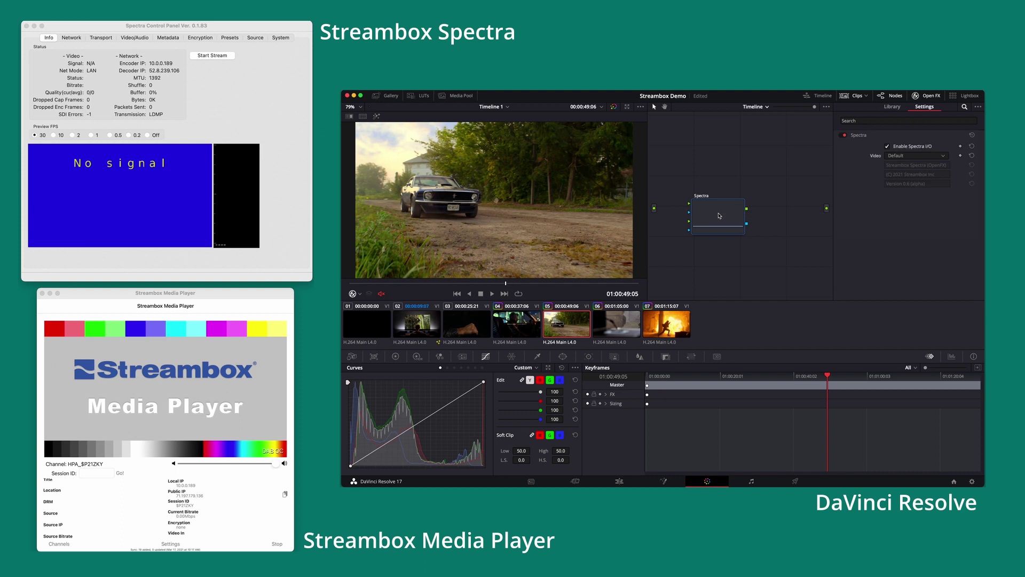
Wire the timeline source output into the Spectra node's input
left_click(655, 209)
left_click_drag(654, 209, 827, 209)
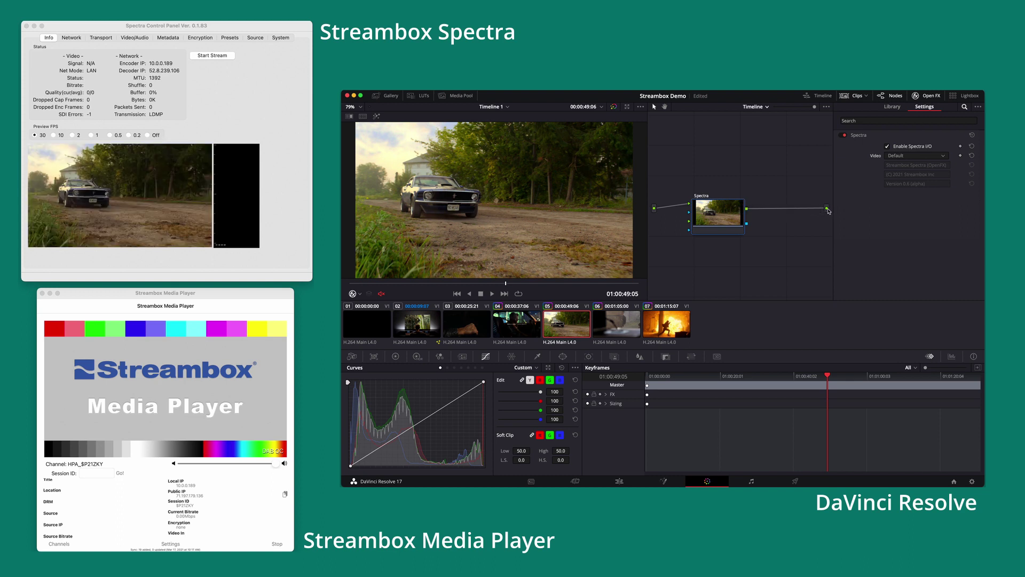
Set the node graph back to Clip and start the Spectra stream (about 5.86 Mbps)
left_click(757, 107)
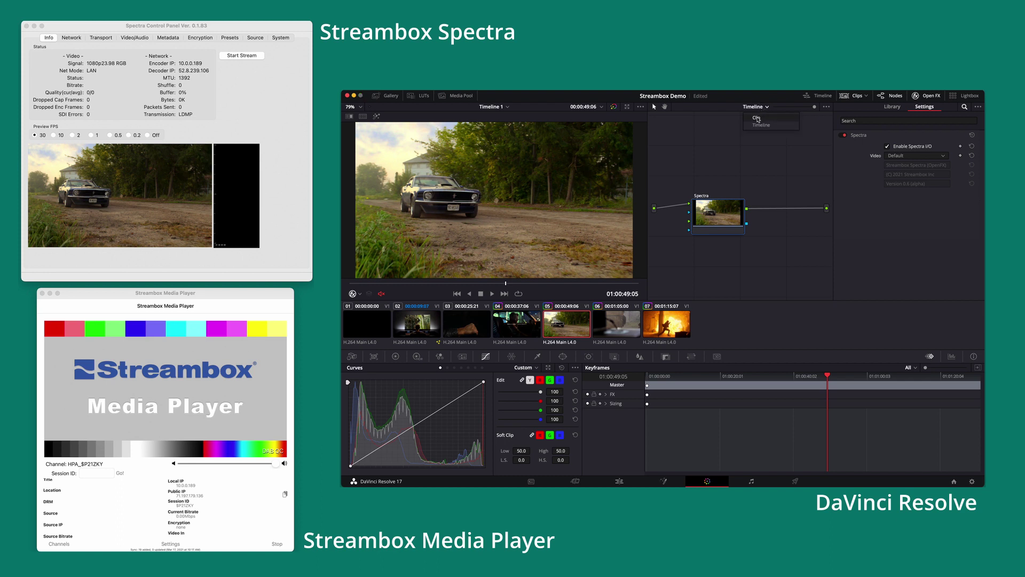
left_click(757, 119)
left_click(242, 55)
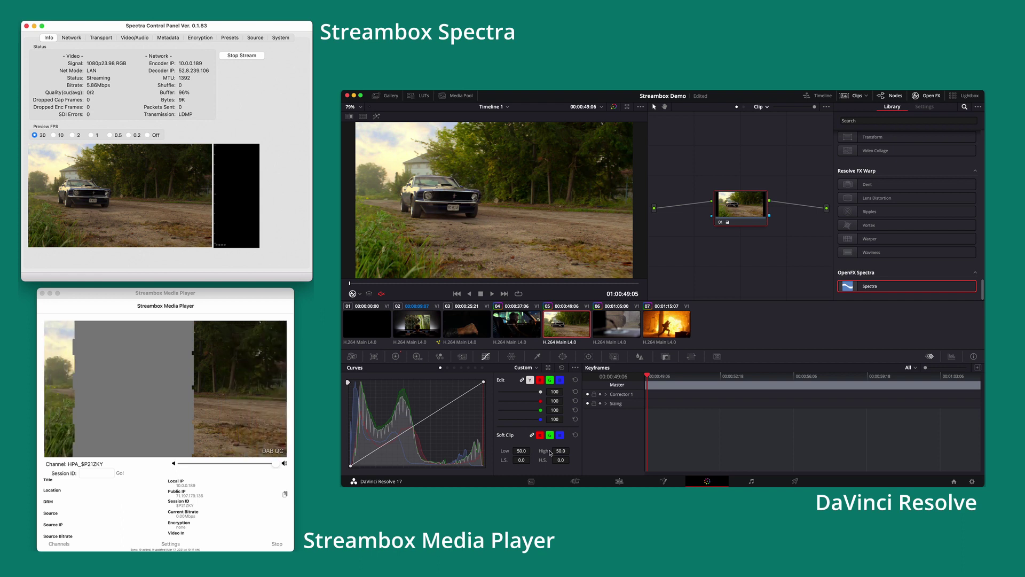
Darken the Mustang shot by moving a point on the Curves graph
left_click(417, 426)
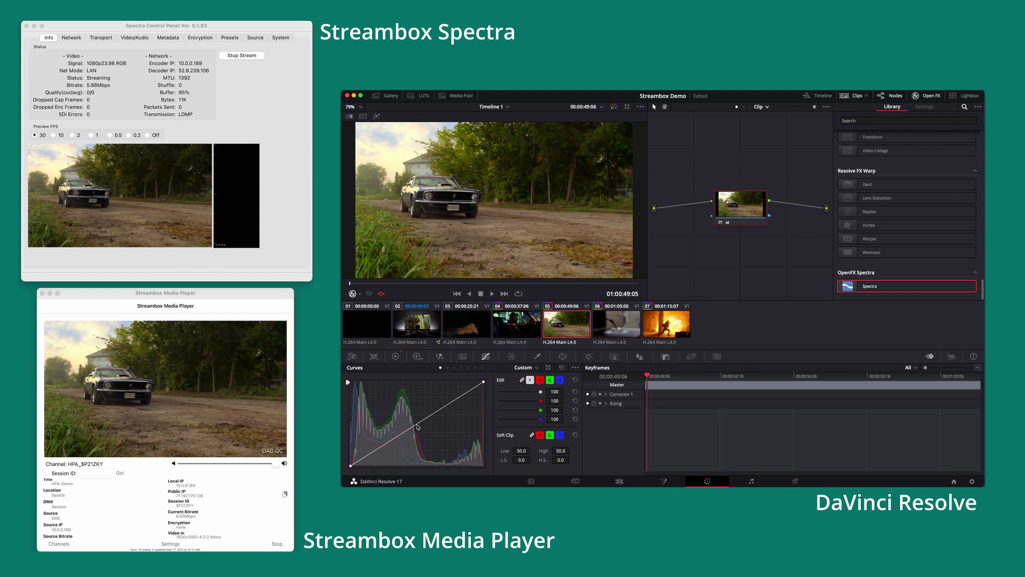
left_click_drag(417, 426, 400, 412)
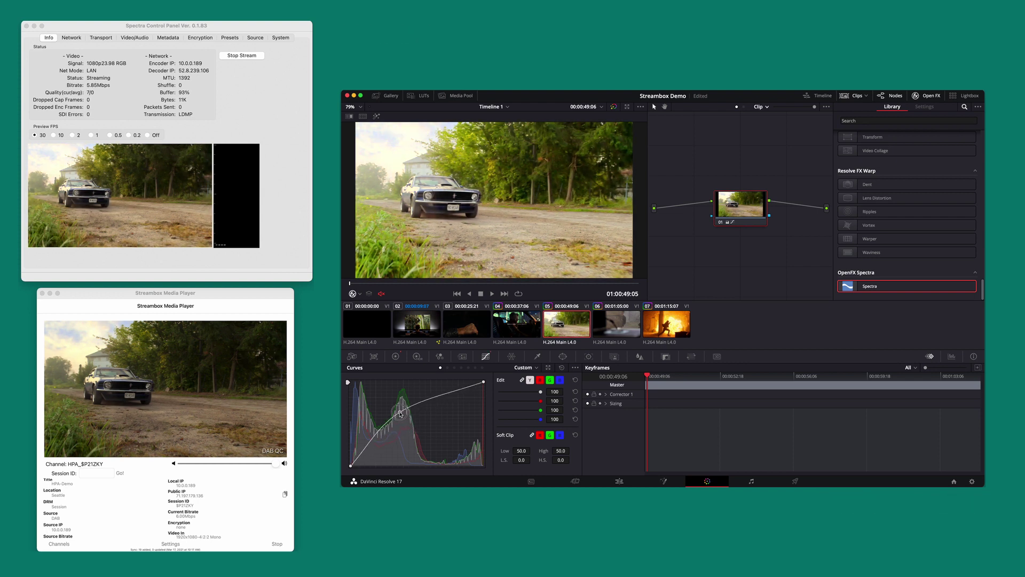
left_click_drag(400, 412, 416, 444)
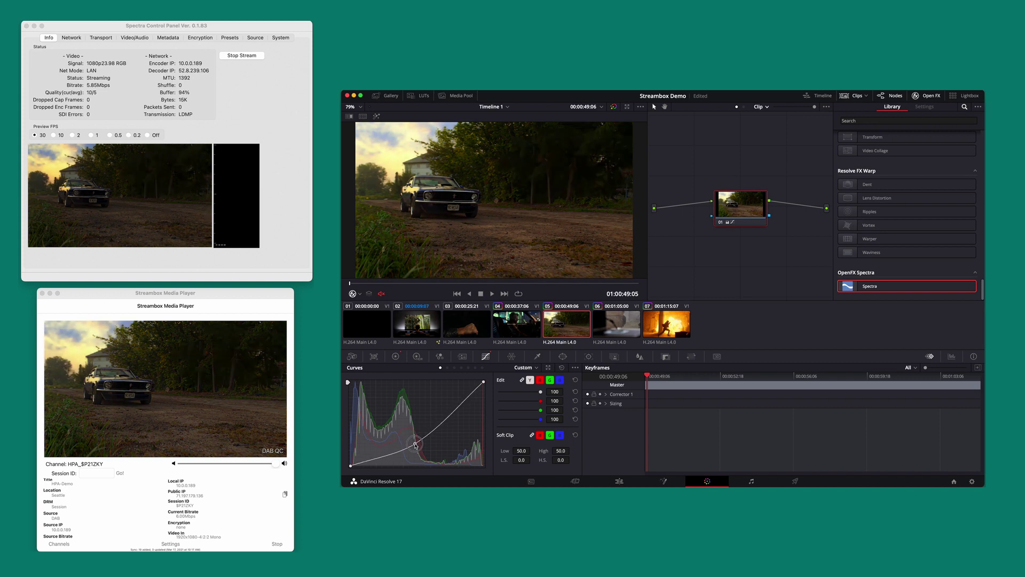